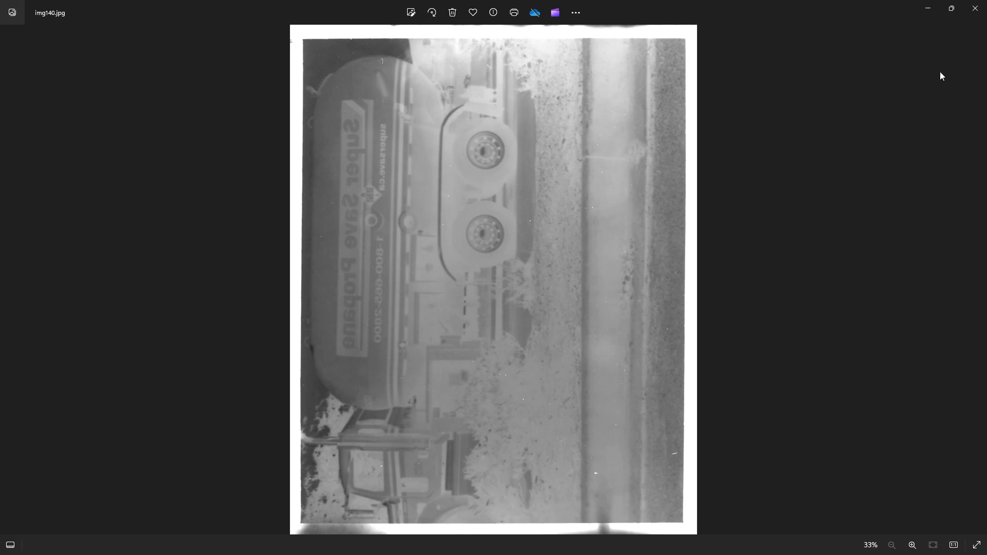
- Close the photo viewer, open img140.jpg in GIMP and convert it to the built-in grayscale color profile
{"action": "left_click", "coordinate": [976, 10]}
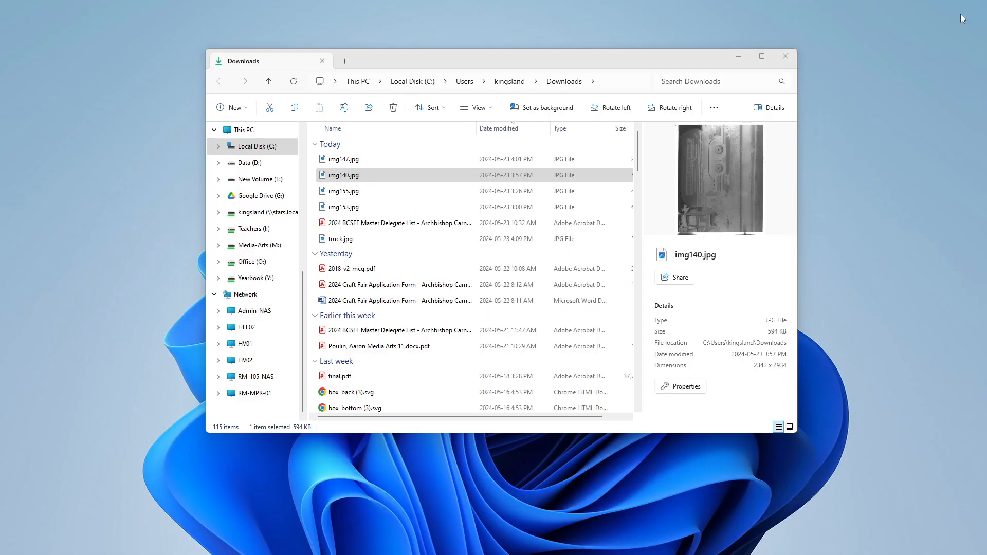
{"action": "right_click", "coordinate": [359, 176]}
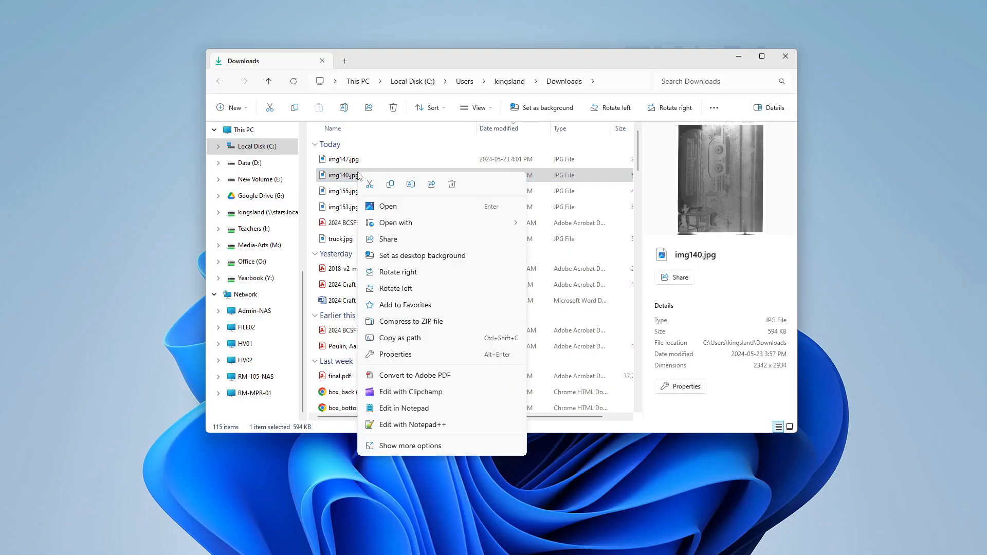
{"action": "mouse_move", "coordinate": [458, 223]}
{"action": "left_click", "coordinate": [554, 256]}
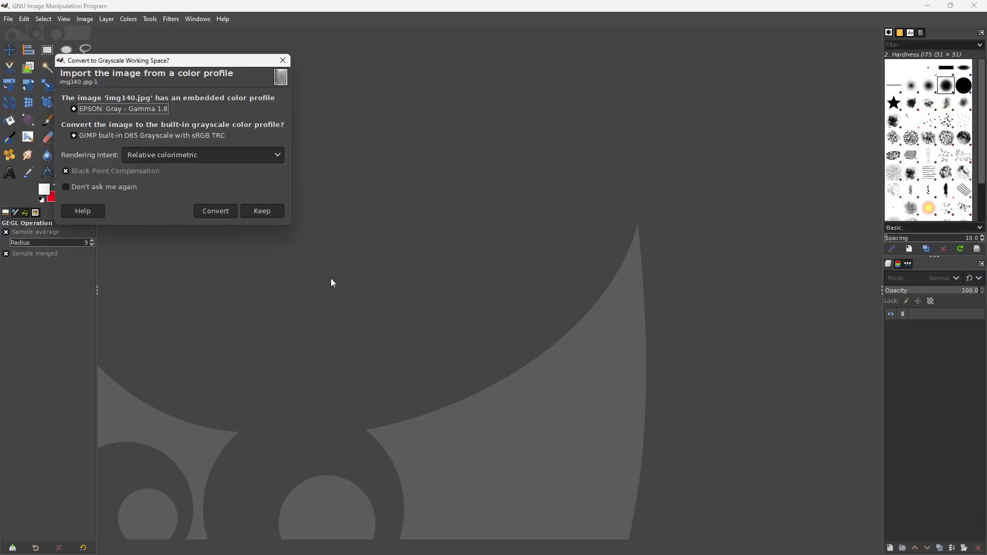
{"action": "left_click", "coordinate": [215, 211]}
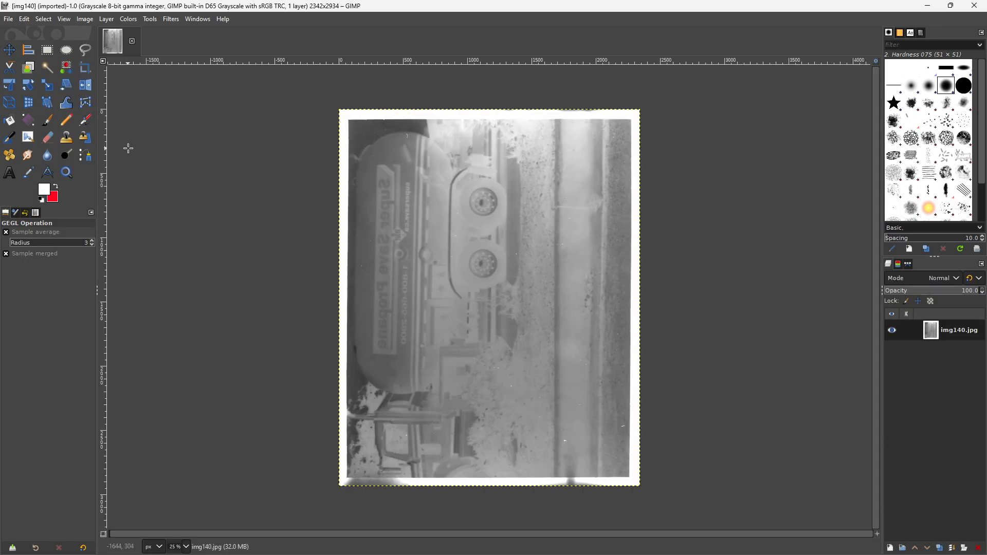
- Rotate the image 90° clockwise and flip it horizontally so the truck lettering reads correctly
{"action": "left_click", "coordinate": [85, 21]}
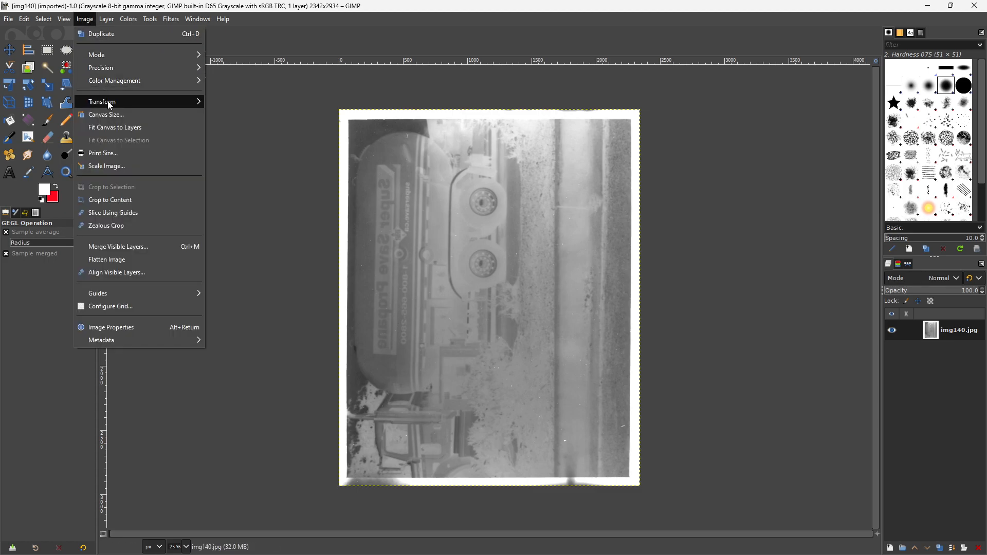
{"action": "mouse_move", "coordinate": [108, 103]}
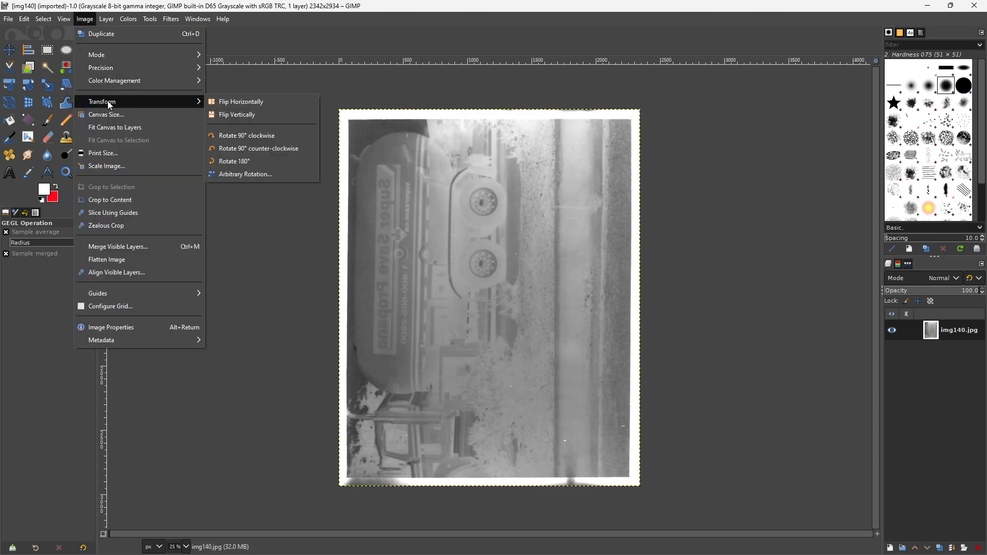
{"action": "left_click", "coordinate": [251, 134]}
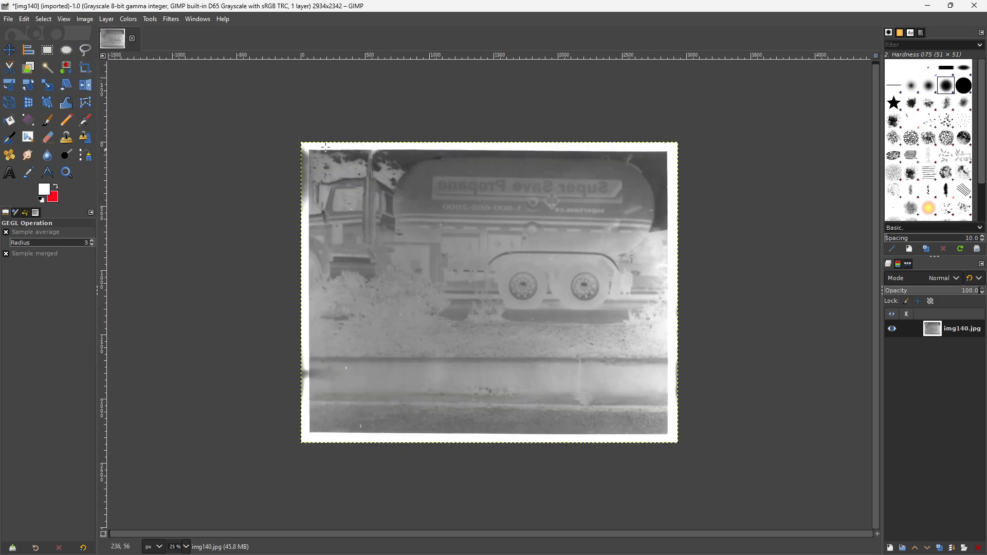
{"action": "left_click", "coordinate": [85, 19]}
{"action": "mouse_move", "coordinate": [124, 103]}
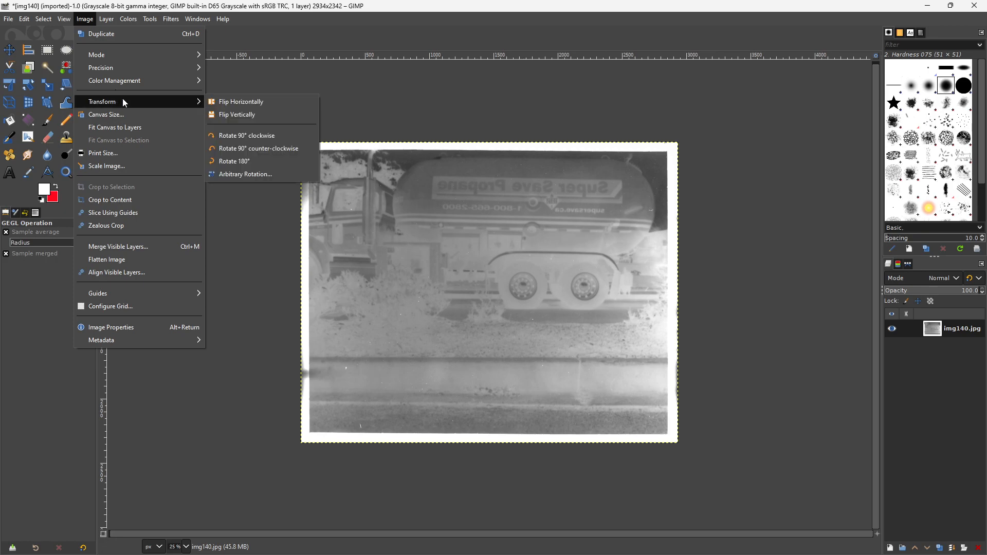
{"action": "left_click", "coordinate": [250, 104]}
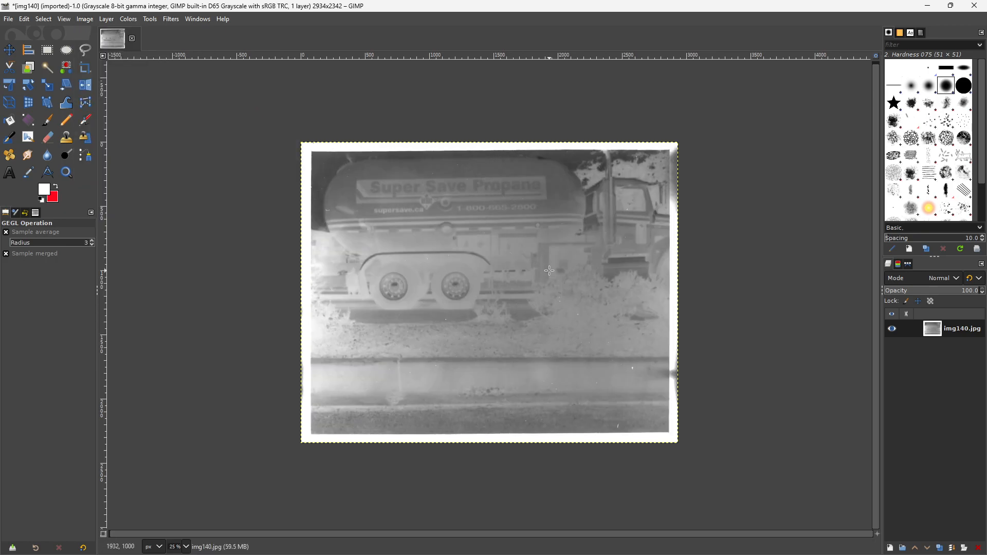
- Invert the colors of the scanned negative to turn it into a positive image
{"action": "scroll", "coordinate": [554, 286], "scroll_direction": "up", "scroll_amount": 1}
{"action": "scroll", "coordinate": [554, 286], "scroll_direction": "up", "scroll_amount": 1}
{"action": "scroll", "coordinate": [554, 286], "scroll_direction": "down", "scroll_amount": 1}
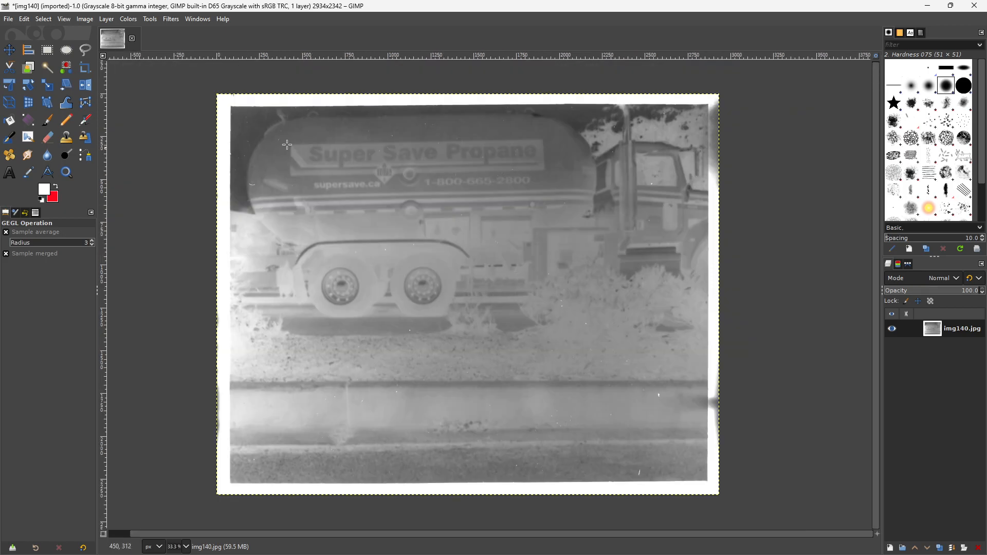
{"action": "left_click", "coordinate": [131, 23]}
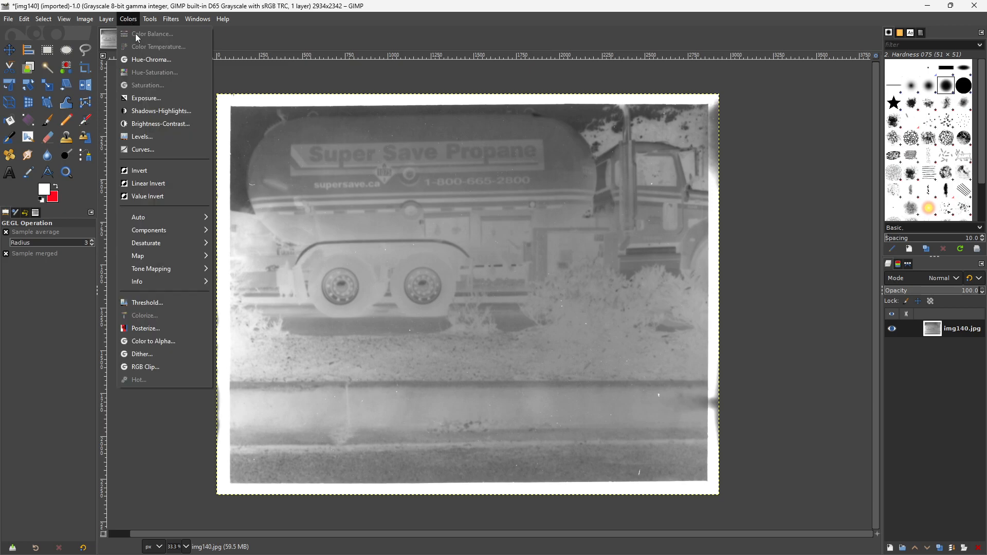
{"action": "left_click", "coordinate": [162, 174]}
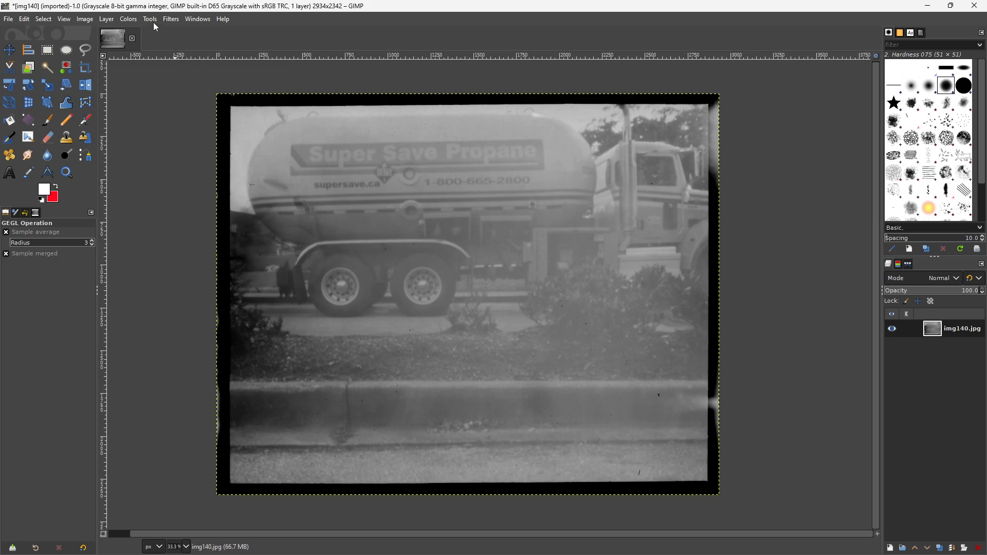
- Try an S-shaped Curves adjustment on the image with points at input 96, output 43 and input 191, output 212
{"action": "left_click", "coordinate": [126, 21]}
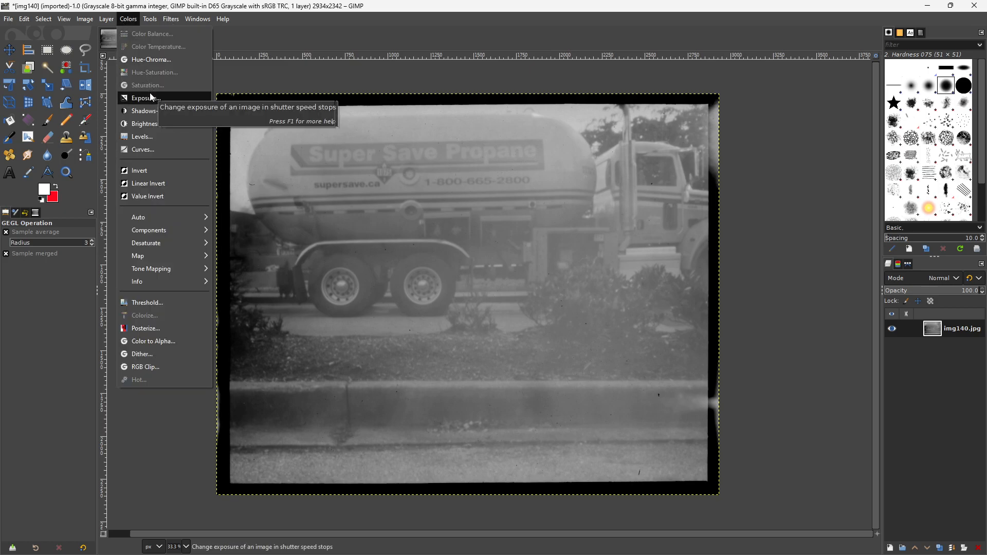
{"action": "left_click", "coordinate": [153, 149]}
{"action": "left_click_drag", "start_coordinate": [168, 143], "coordinate": [165, 136]}
{"action": "left_click", "coordinate": [98, 201]}
{"action": "left_click_drag", "start_coordinate": [97, 201], "coordinate": [105, 218]}
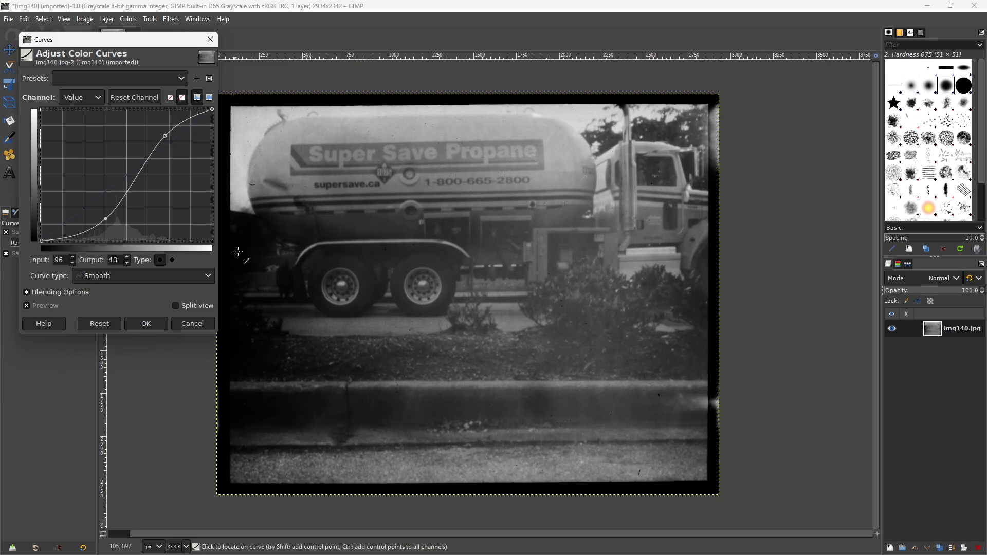
{"action": "left_click_drag", "start_coordinate": [165, 136], "coordinate": [171, 129]}
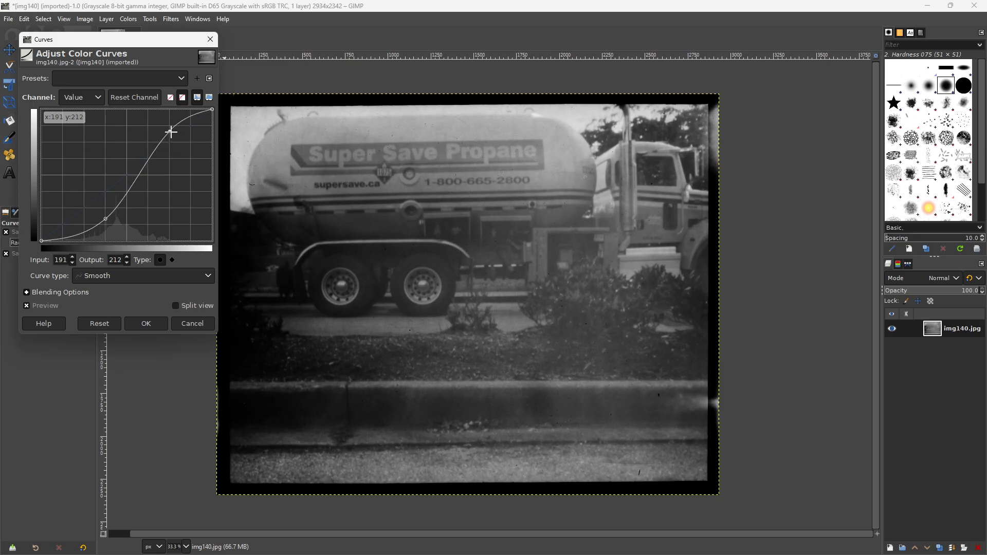
{"action": "left_click", "coordinate": [187, 323]}
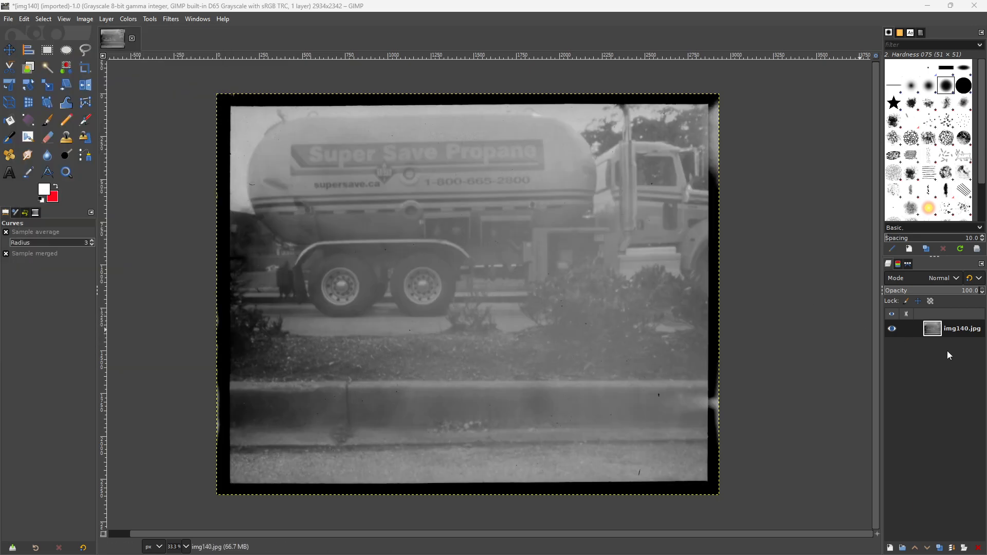
- Duplicate the img140.jpg layer and make the copy the active layer
{"action": "left_click", "coordinate": [940, 548]}
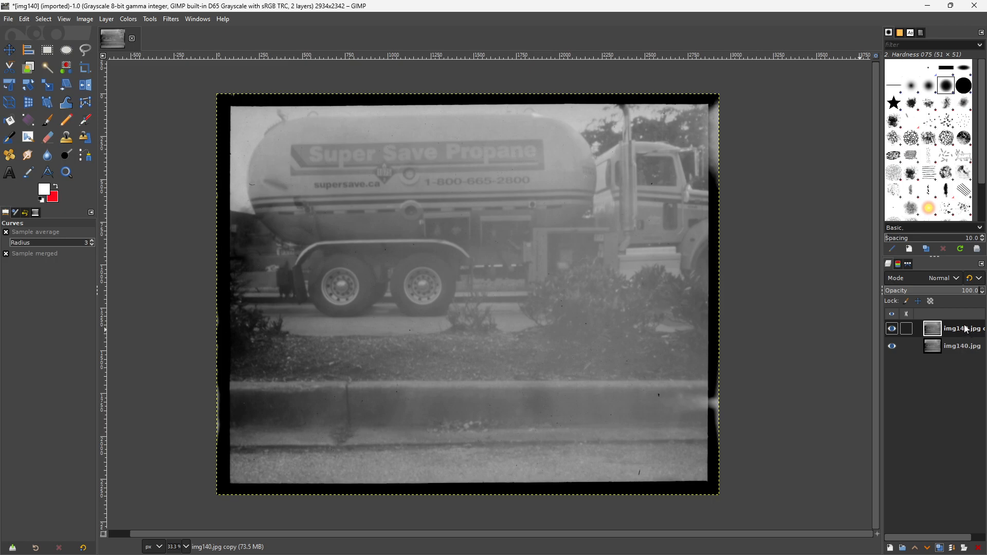
{"action": "left_click", "coordinate": [967, 347]}
{"action": "left_click", "coordinate": [966, 331]}
- Apply an S-shaped Curves adjustment to the layer copy, with a highlight point at input 168, output 212 and lowered shadows, and compare it with the original
{"action": "left_click", "coordinate": [129, 19]}
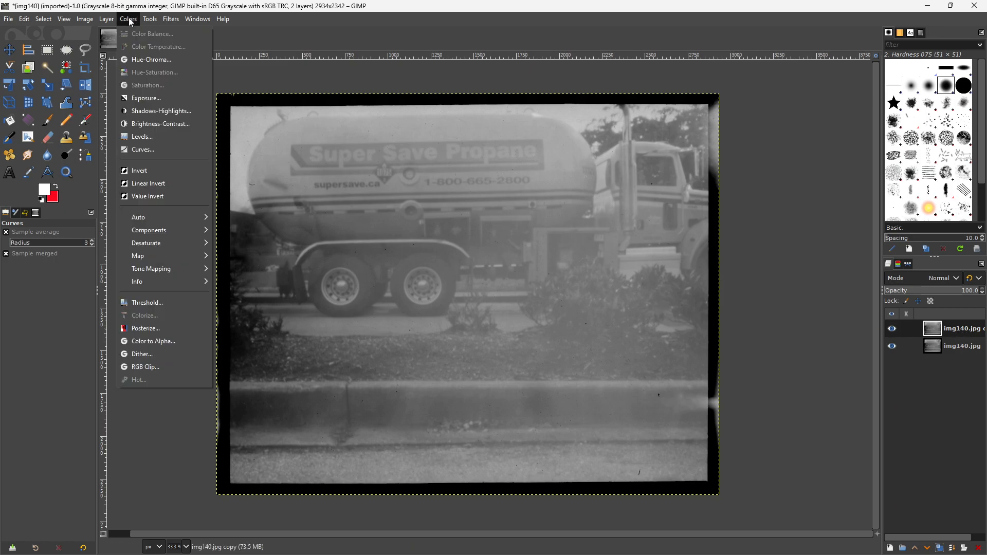
{"action": "left_click", "coordinate": [142, 150]}
{"action": "left_click_drag", "start_coordinate": [161, 141], "coordinate": [154, 132]}
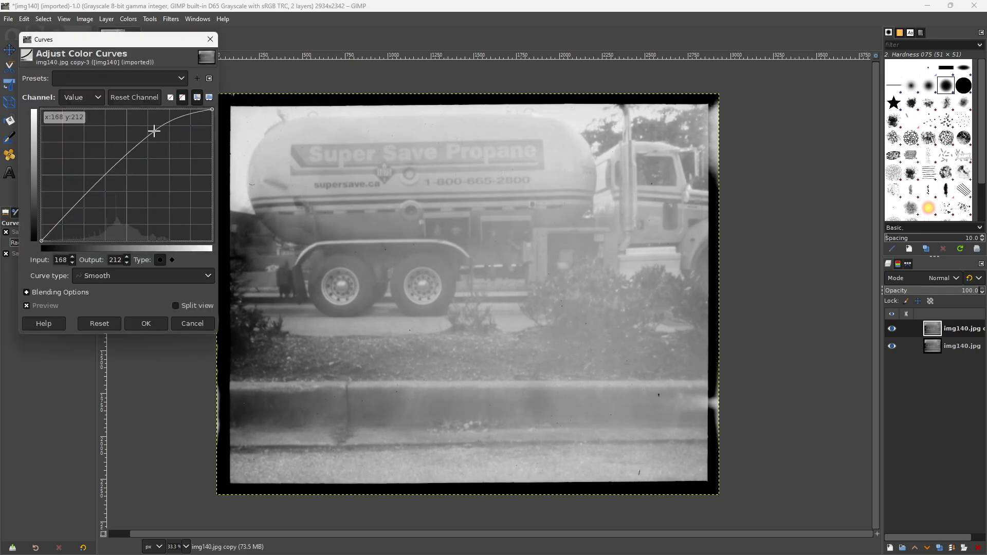
{"action": "left_click_drag", "start_coordinate": [84, 199], "coordinate": [112, 219]}
{"action": "left_click", "coordinate": [146, 324]}
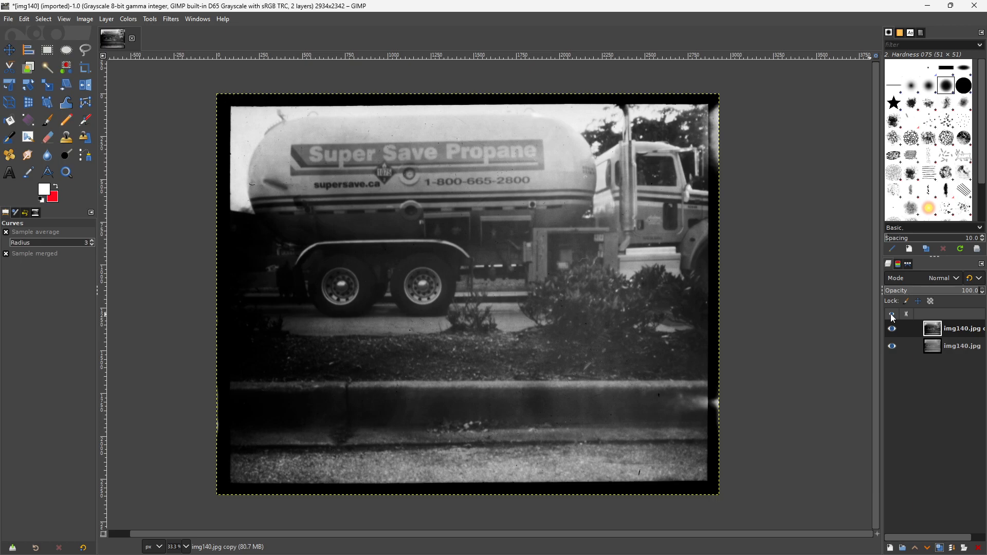
{"action": "left_click", "coordinate": [892, 330]}
{"action": "left_click", "coordinate": [893, 329]}
- Try raising the layer copy's exposure to 1.163 and compare the preview with the unadjusted image
{"action": "left_click", "coordinate": [128, 19]}
{"action": "left_click", "coordinate": [143, 98]}
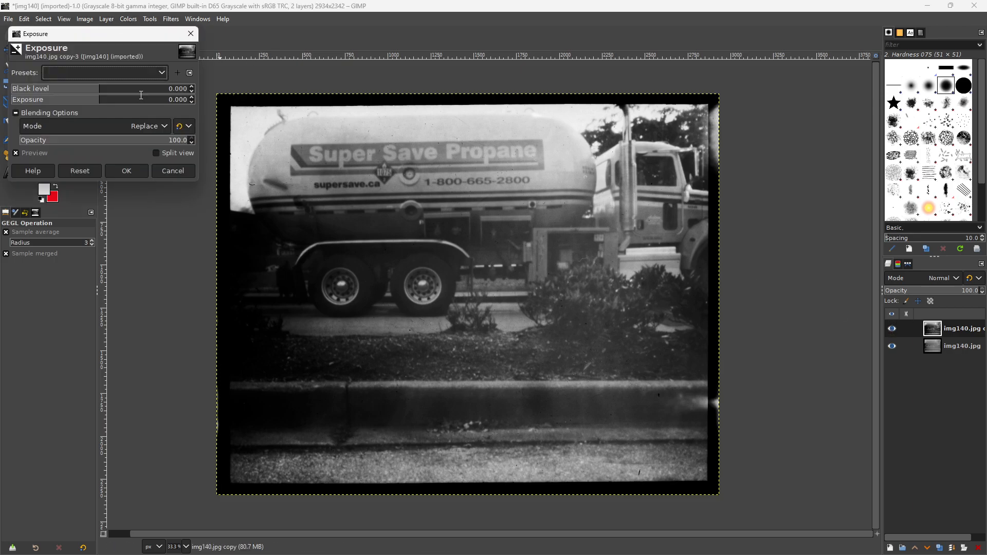
{"action": "left_click_drag", "start_coordinate": [96, 103], "coordinate": [110, 106]}
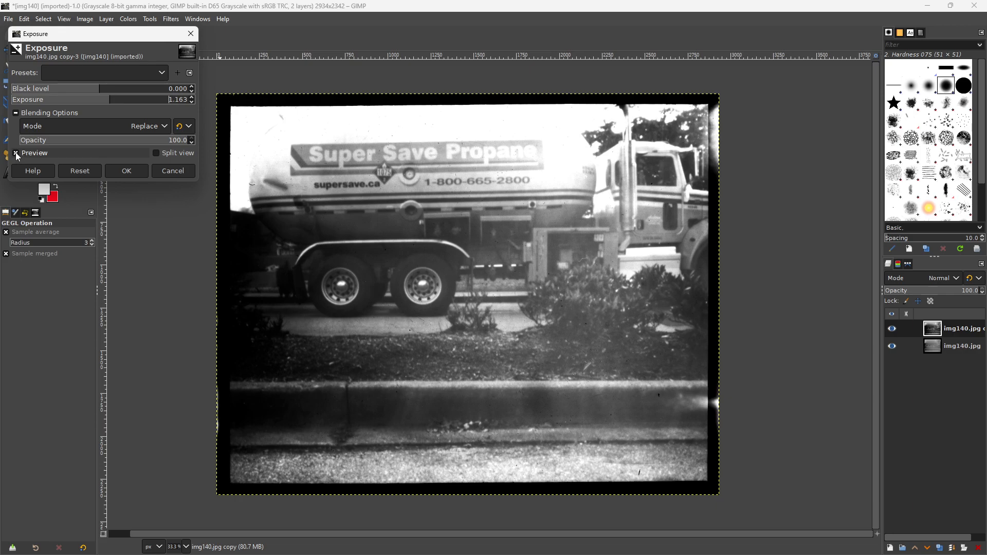
{"action": "left_click", "coordinate": [16, 153]}
{"action": "left_click", "coordinate": [16, 153]}
{"action": "left_click", "coordinate": [17, 153]}
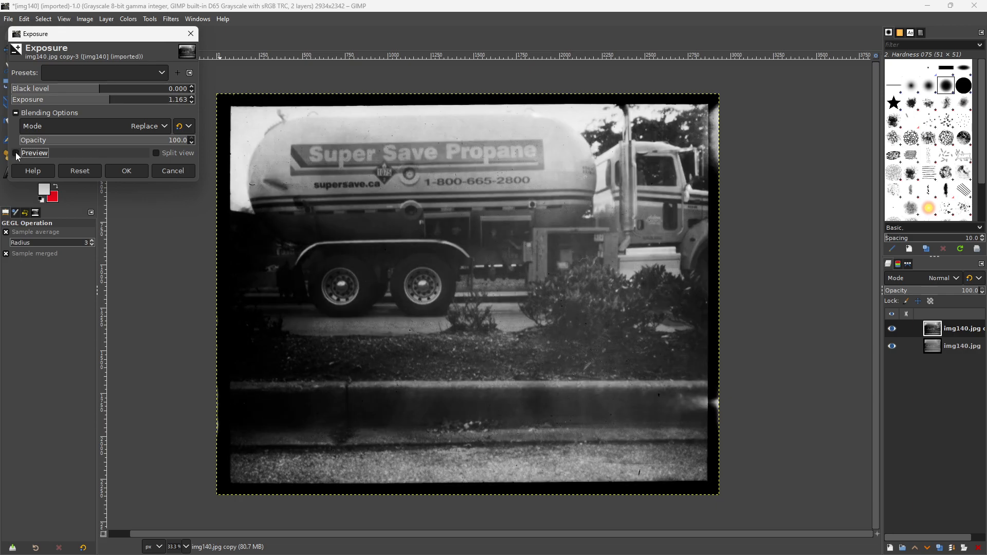
{"action": "left_click", "coordinate": [175, 171]}
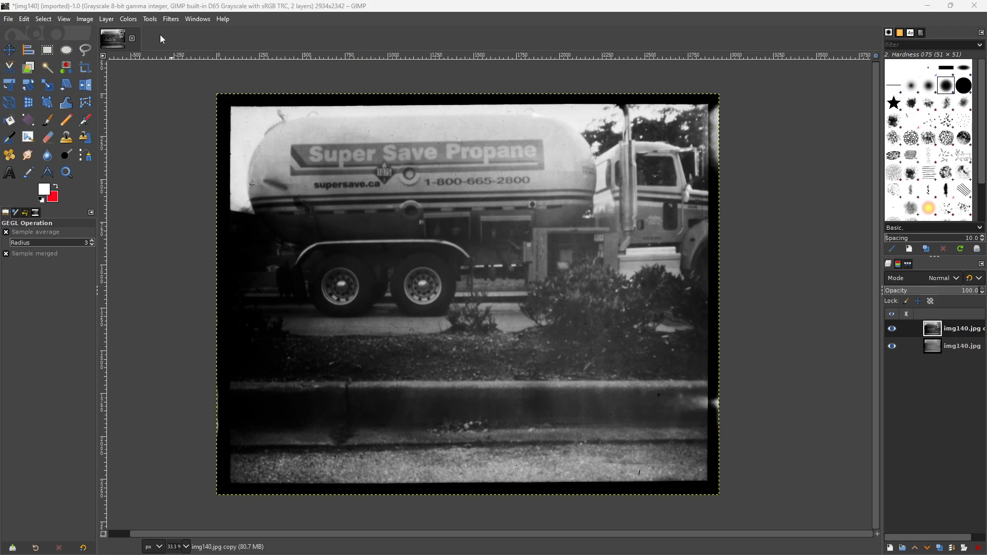
- Try a Shadows-Highlights adjustment on the layer copy with shadows at 45.73 and raised highlights
{"action": "left_click", "coordinate": [128, 19]}
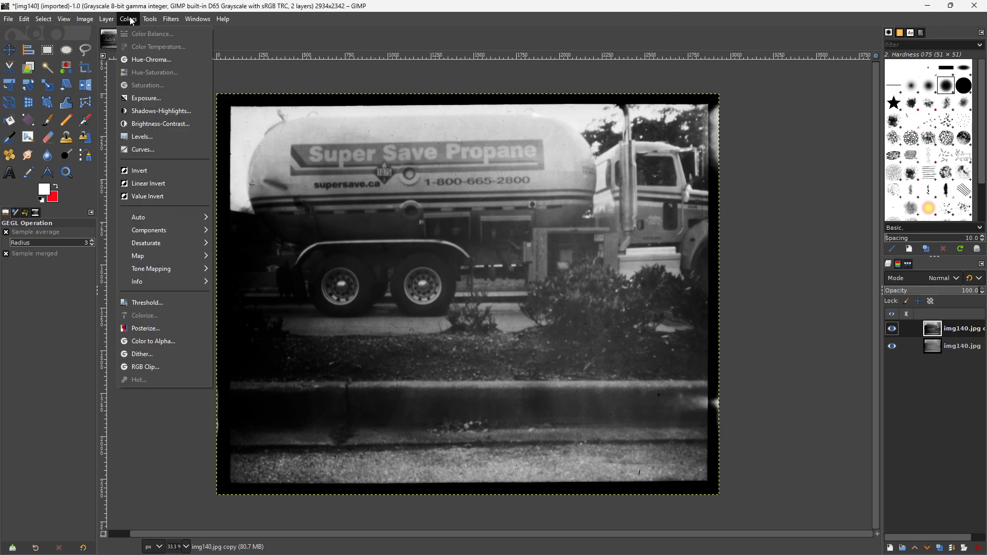
{"action": "left_click", "coordinate": [147, 111]}
{"action": "left_click_drag", "start_coordinate": [105, 99], "coordinate": [142, 101]}
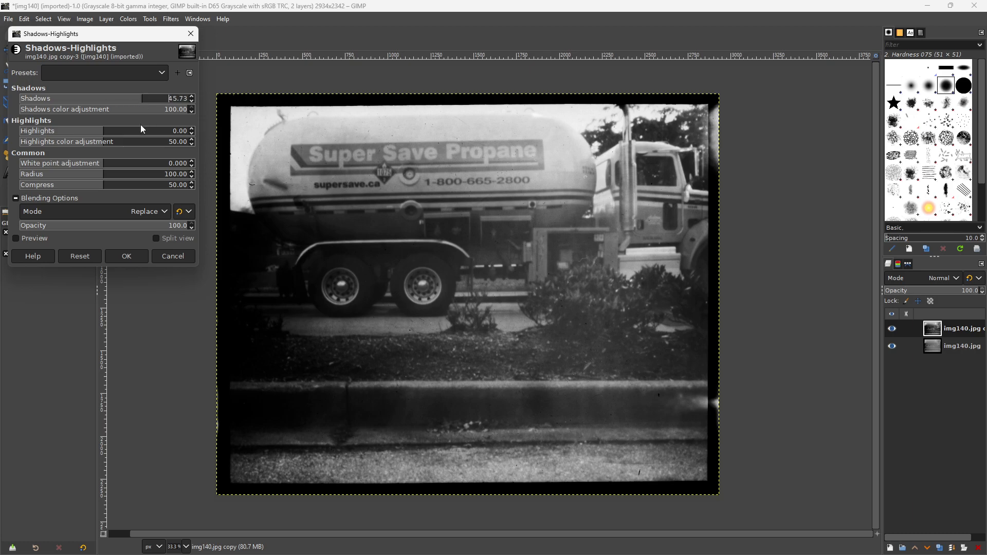
{"action": "left_click_drag", "start_coordinate": [110, 132], "coordinate": [152, 132]}
{"action": "left_click", "coordinate": [158, 260]}
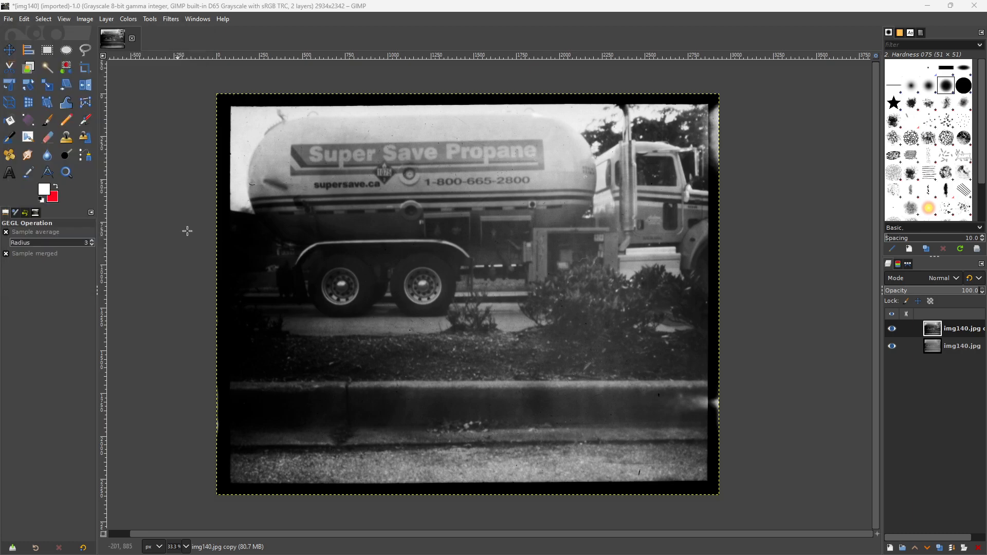
- Try setting the layer copy's brightness to 29 and contrast to 29, comparing the preview with the unadjusted image
{"action": "left_click", "coordinate": [127, 20]}
{"action": "left_click", "coordinate": [149, 124]}
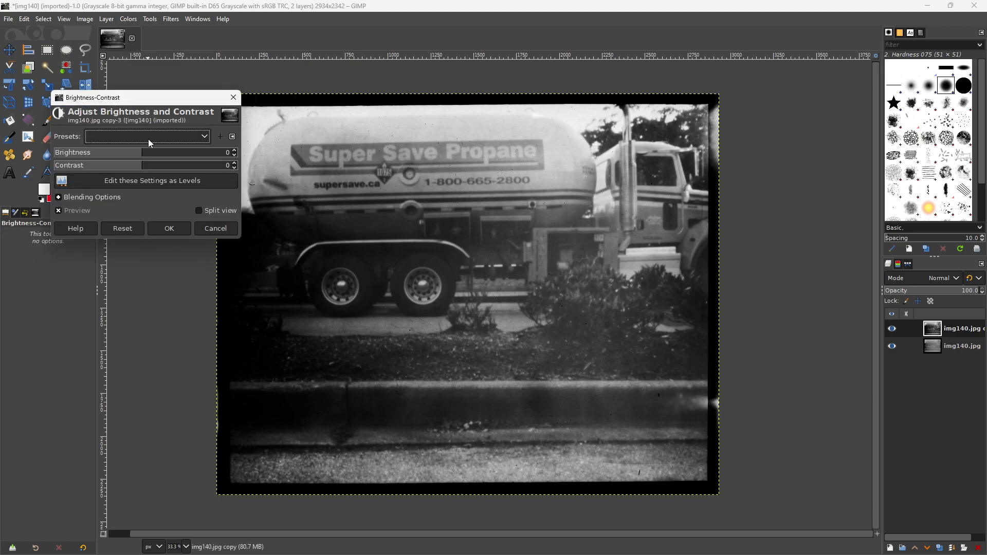
{"action": "mouse_move", "coordinate": [142, 169]}
{"action": "left_mouse_down"}
{"action": "mouse_move", "coordinate": [165, 169]}
{"action": "mouse_move", "coordinate": [119, 167]}
{"action": "mouse_move", "coordinate": [169, 154]}
{"action": "mouse_move", "coordinate": [111, 154]}
{"action": "mouse_move", "coordinate": [190, 169]}
{"action": "mouse_move", "coordinate": [139, 166]}
{"action": "mouse_move", "coordinate": [135, 154]}
{"action": "mouse_move", "coordinate": [162, 157]}
{"action": "mouse_move", "coordinate": [144, 168]}
{"action": "mouse_move", "coordinate": [160, 169]}
{"action": "left_mouse_up"}
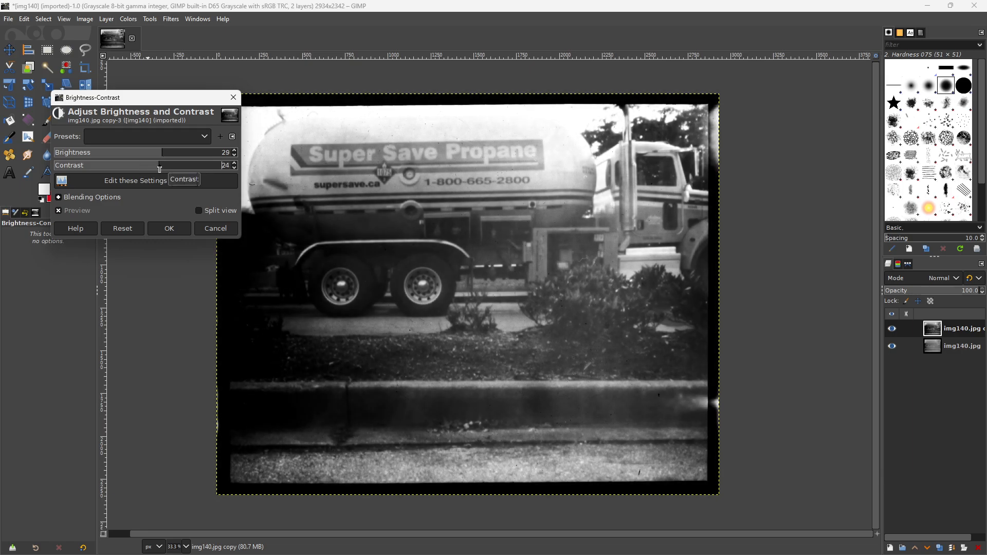
{"action": "left_click", "coordinate": [58, 211]}
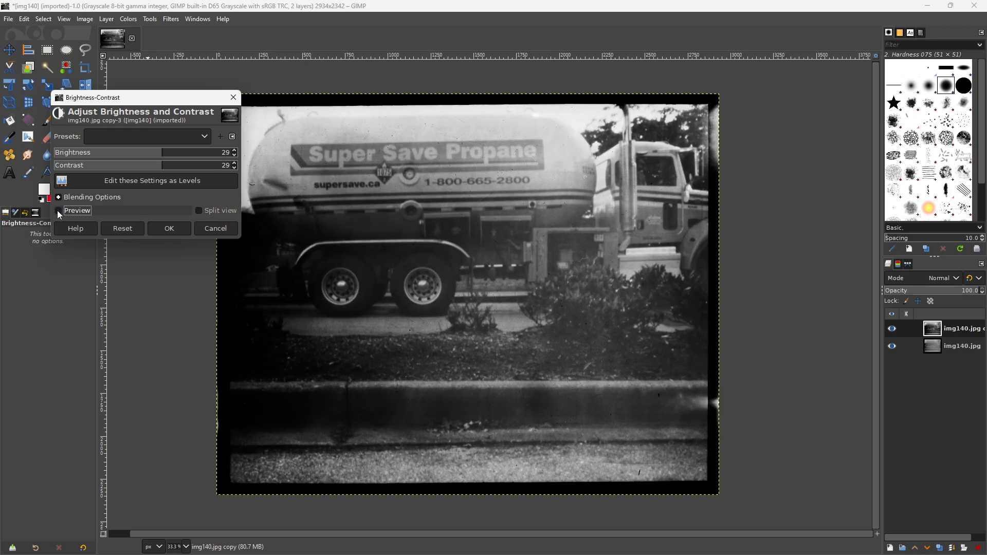
{"action": "left_click", "coordinate": [58, 210]}
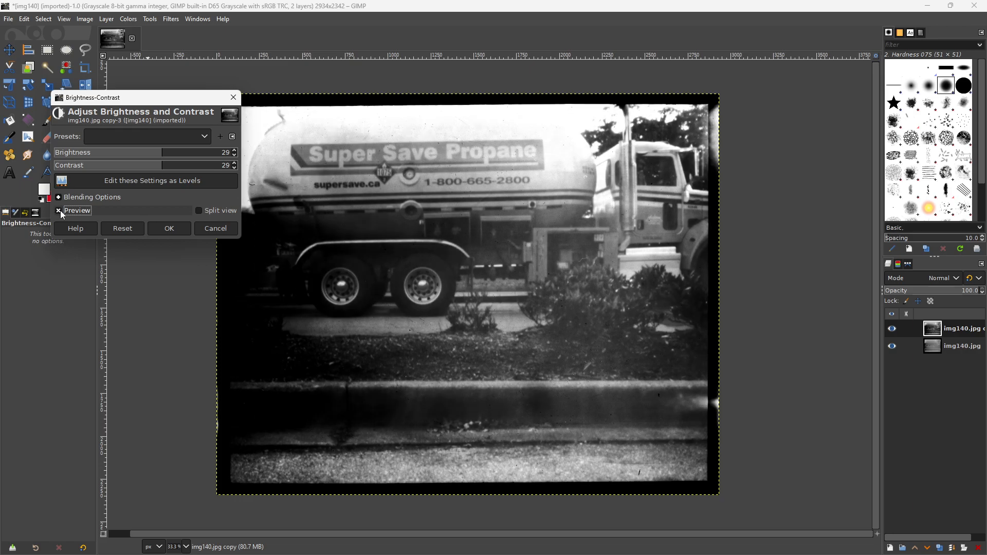
{"action": "left_click", "coordinate": [59, 211]}
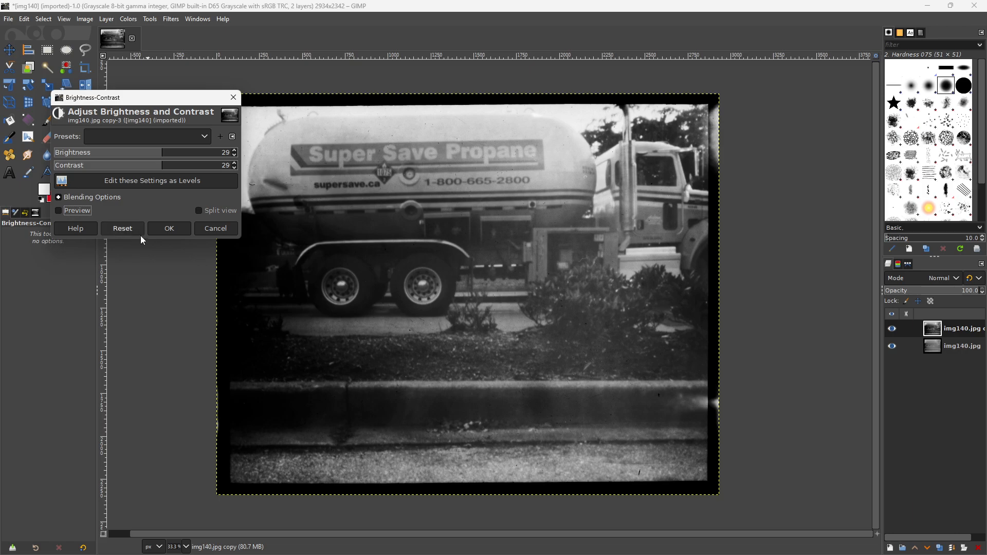
{"action": "left_click", "coordinate": [213, 229]}
- Adjust the layer copy's Levels to input black 40, input white 240 and output black 52
{"action": "left_click", "coordinate": [128, 18]}
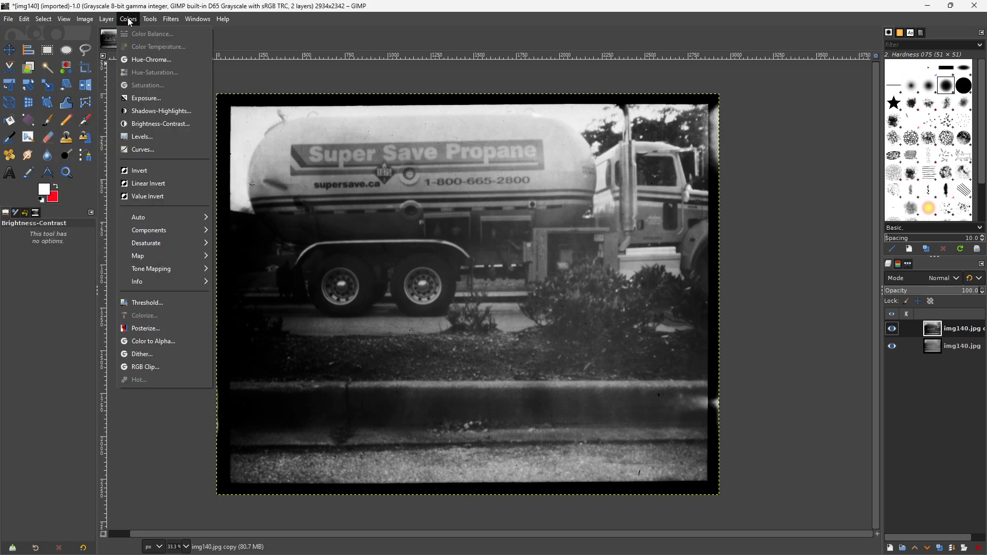
{"action": "left_click", "coordinate": [147, 138]}
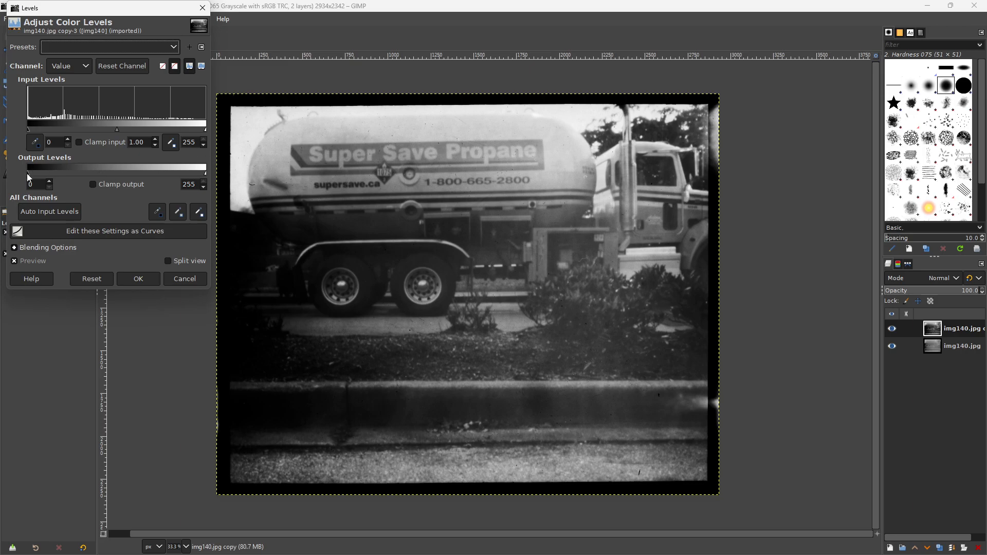
{"action": "left_click_drag", "start_coordinate": [30, 177], "coordinate": [39, 177]}
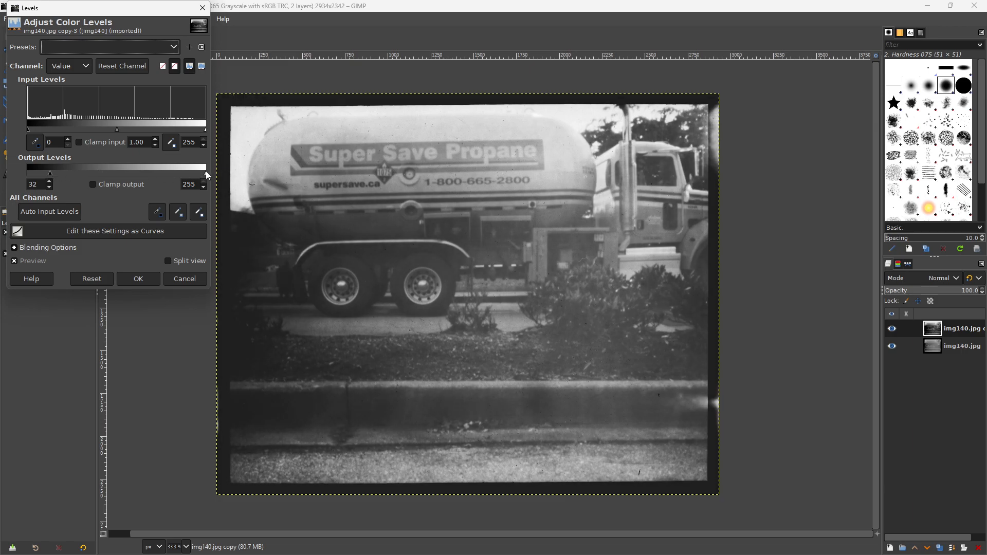
{"action": "mouse_move", "coordinate": [206, 173]}
{"action": "left_mouse_down"}
{"action": "mouse_move", "coordinate": [175, 174]}
{"action": "mouse_move", "coordinate": [206, 174]}
{"action": "left_mouse_up"}
{"action": "mouse_move", "coordinate": [204, 130]}
{"action": "left_mouse_down"}
{"action": "mouse_move", "coordinate": [142, 129]}
{"action": "mouse_move", "coordinate": [196, 133]}
{"action": "left_mouse_up"}
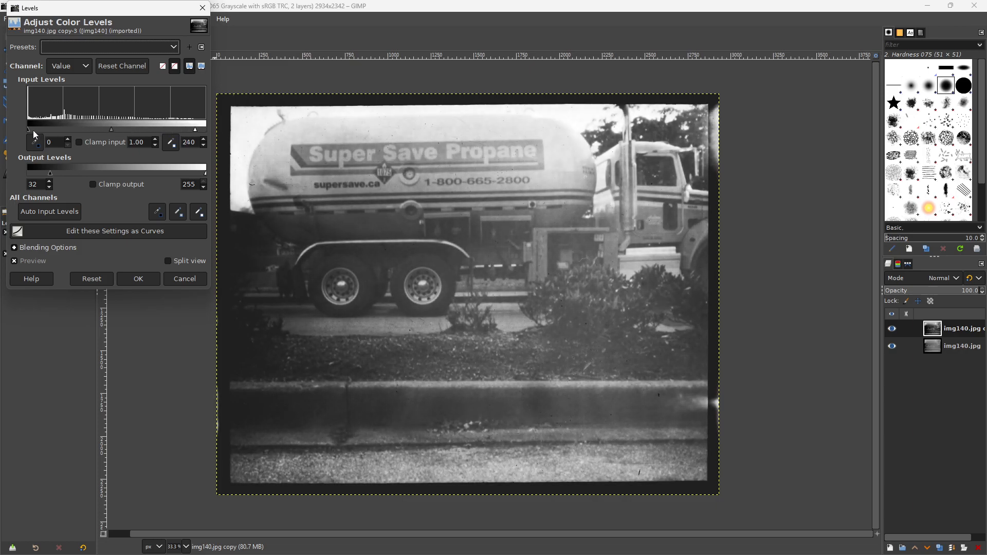
{"action": "left_click_drag", "start_coordinate": [30, 129], "coordinate": [55, 128]}
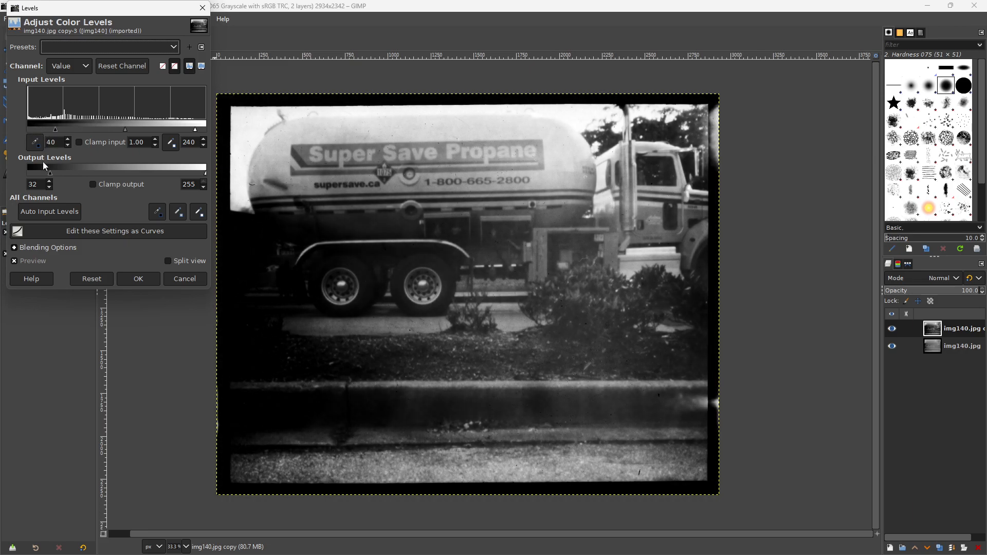
{"action": "mouse_move", "coordinate": [61, 173]}
{"action": "left_mouse_down"}
{"action": "mouse_move", "coordinate": [76, 174]}
{"action": "mouse_move", "coordinate": [69, 179]}
{"action": "left_mouse_up"}
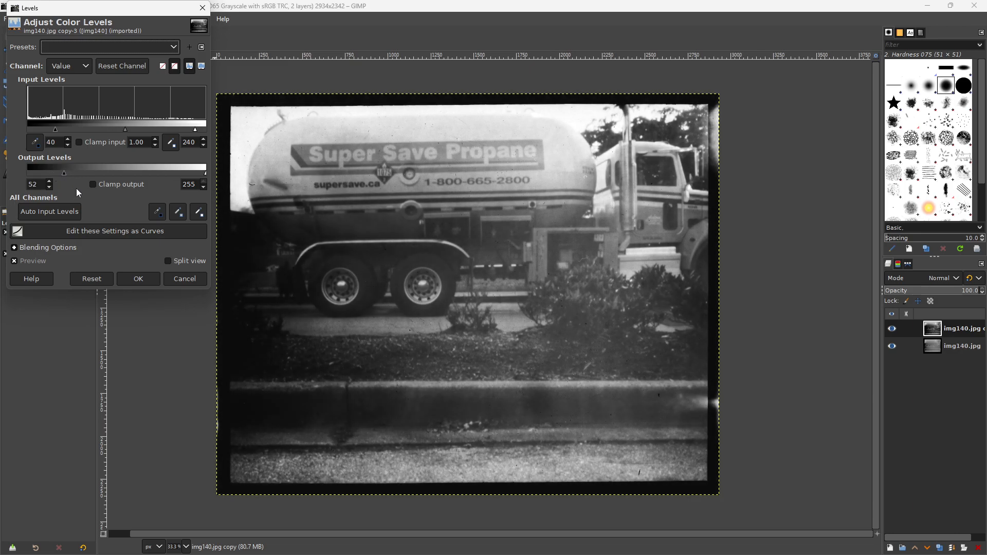
- Compare the Levels preview with the unadjusted image and apply the Levels adjustment
{"action": "left_click", "coordinate": [14, 262]}
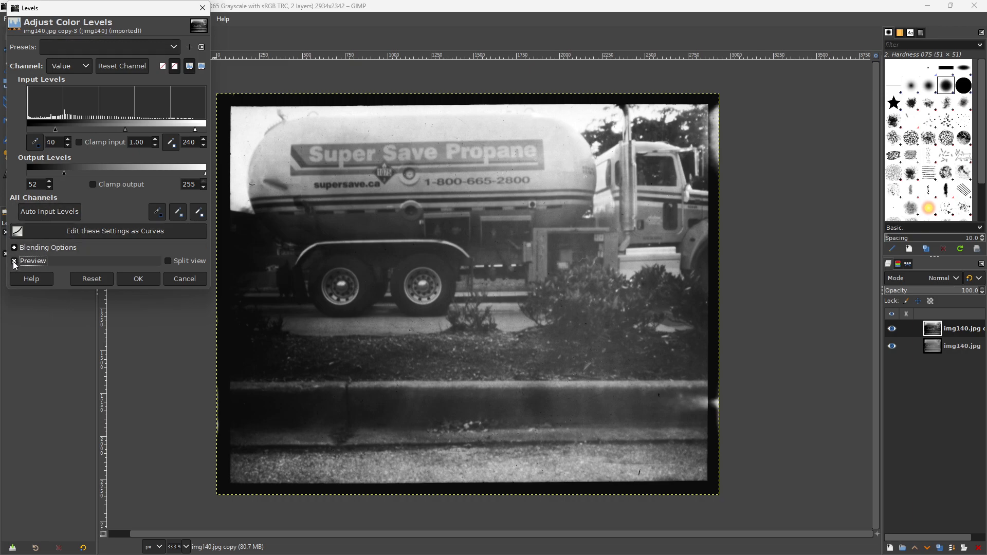
{"action": "left_click", "coordinate": [13, 261]}
{"action": "left_click", "coordinate": [15, 263]}
{"action": "left_click", "coordinate": [15, 263]}
{"action": "left_click", "coordinate": [139, 278]}
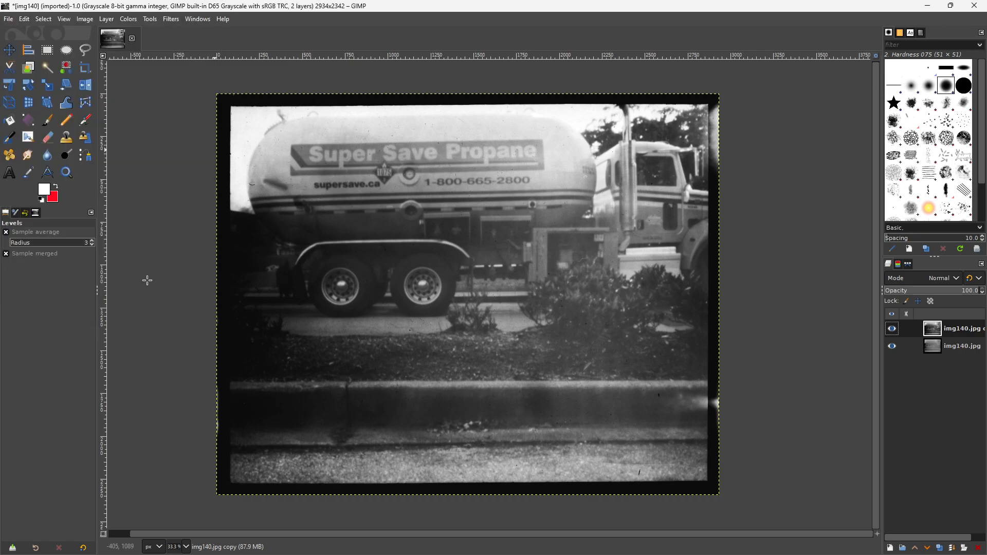
- Compare the adjusted layer copy with the original layer by hiding the copy and showing it again
{"action": "left_click", "coordinate": [9, 19]}
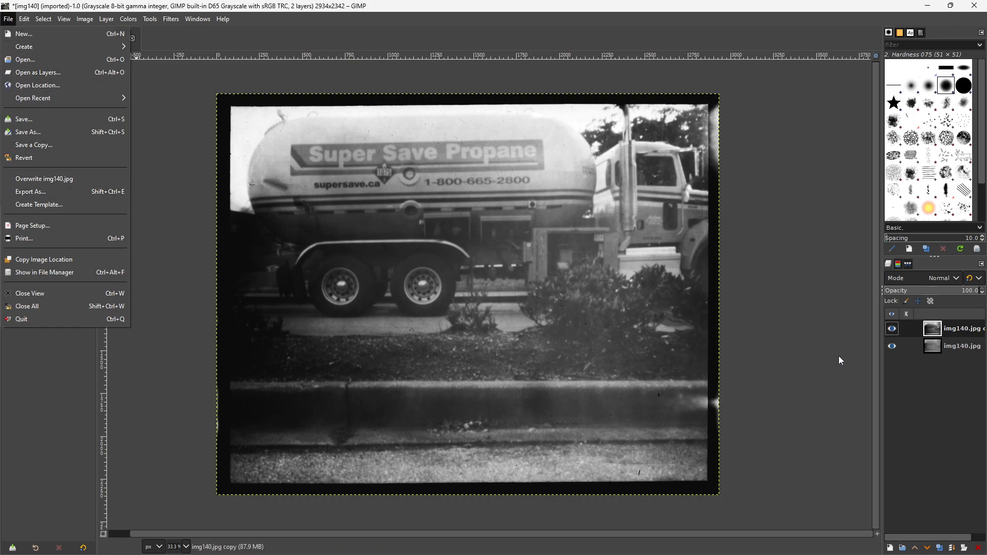
{"action": "left_click", "coordinate": [893, 332]}
{"action": "left_click", "coordinate": [893, 329]}
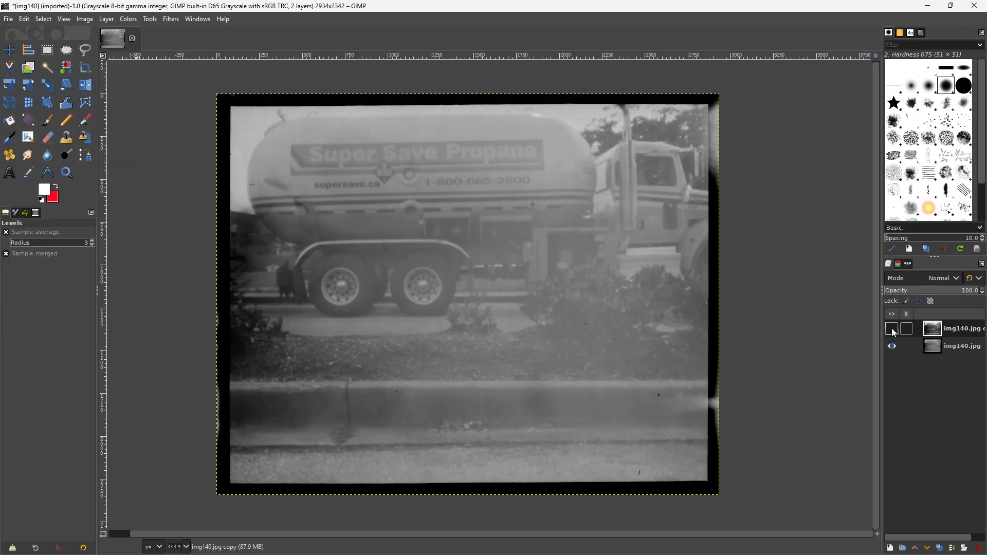
{"action": "left_click", "coordinate": [893, 329]}
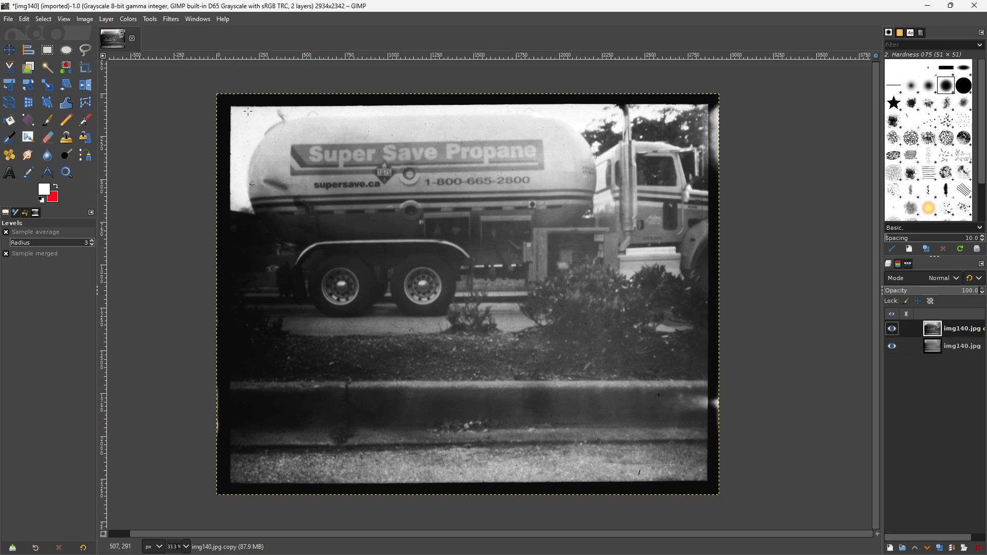
- Export the image to the Downloads folder as truck.jpg at JPEG quality 80, replacing the existing file
{"action": "left_click", "coordinate": [8, 19]}
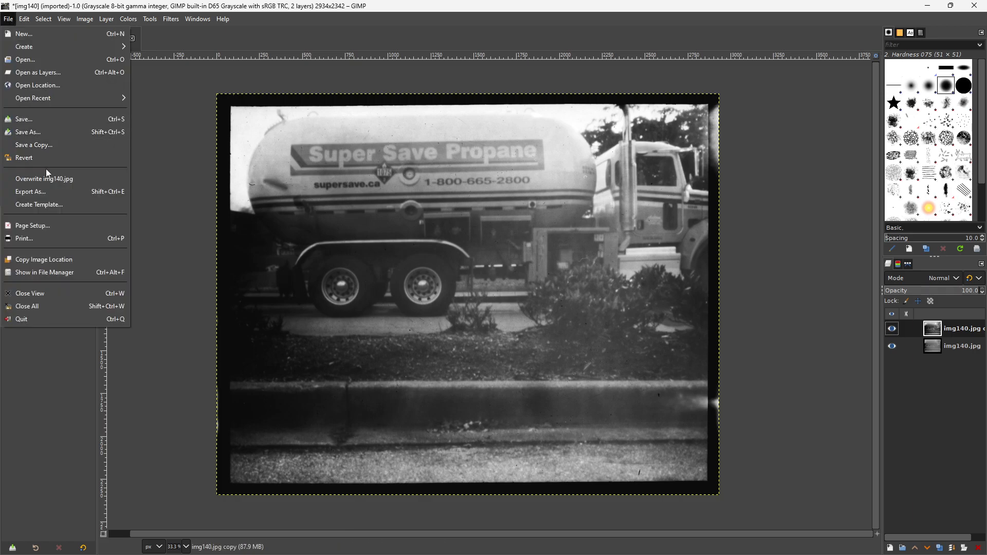
{"action": "left_click", "coordinate": [51, 190]}
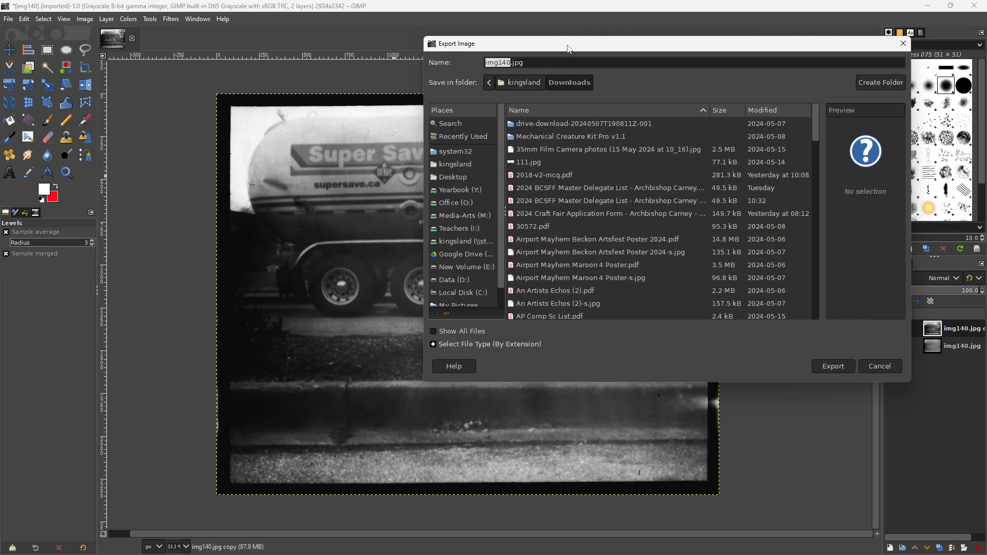
{"action": "left_click_drag", "start_coordinate": [570, 47], "coordinate": [376, 61]}
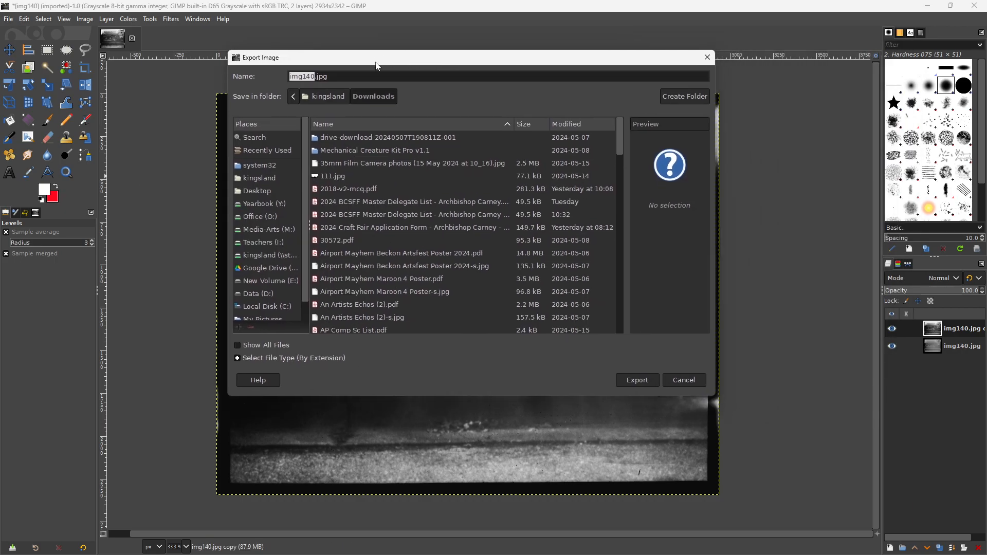
{"action": "type", "text": "truck"}
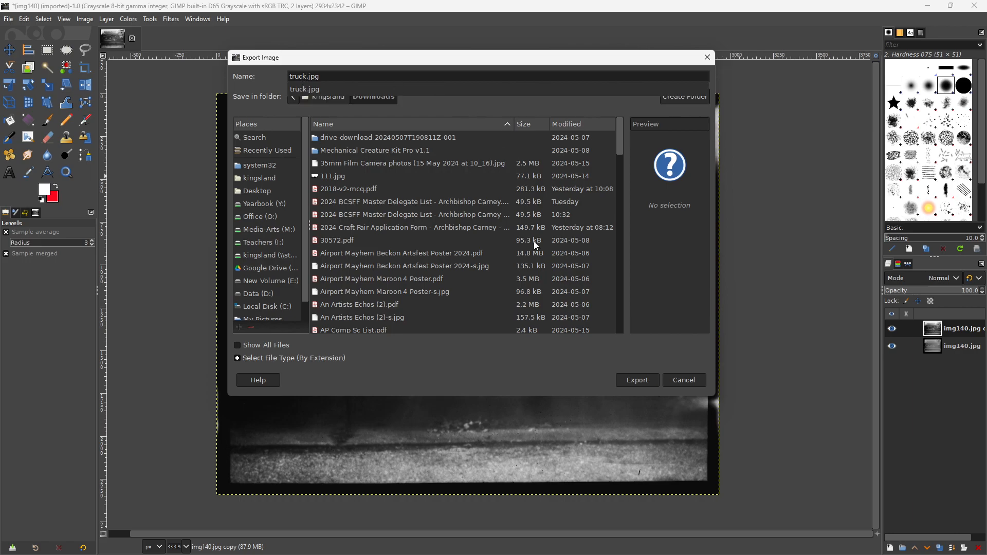
{"action": "left_click", "coordinate": [637, 383]}
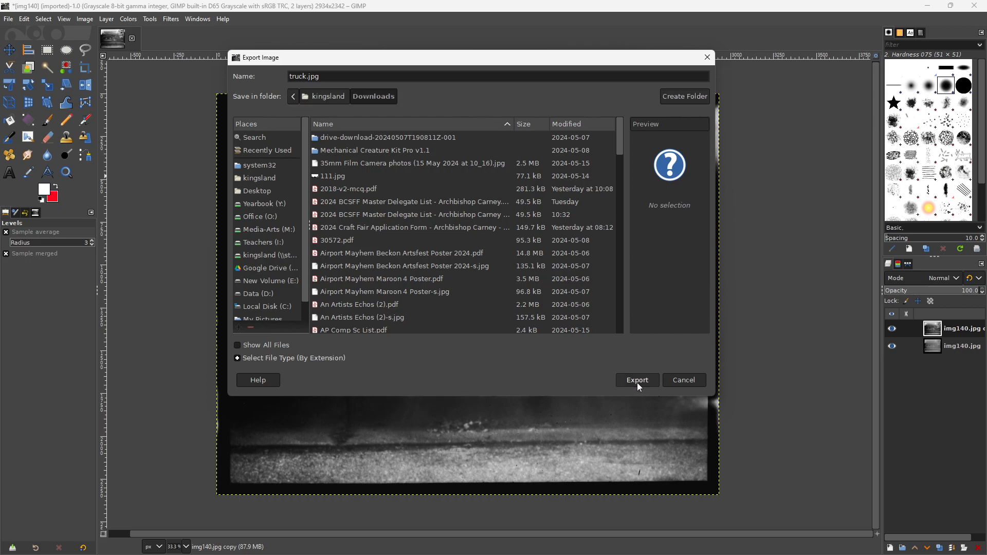
{"action": "left_click", "coordinate": [639, 381]}
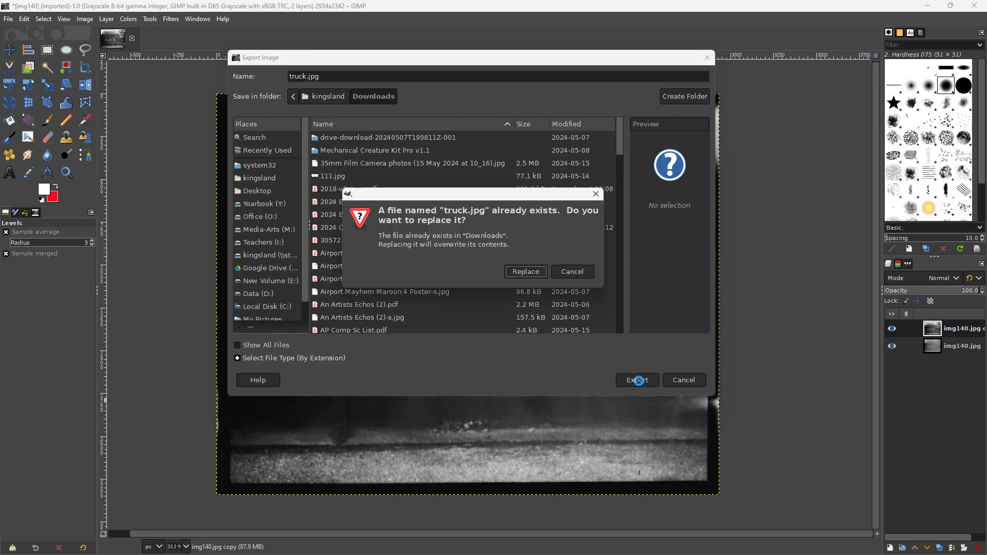
{"action": "left_click", "coordinate": [529, 270]}
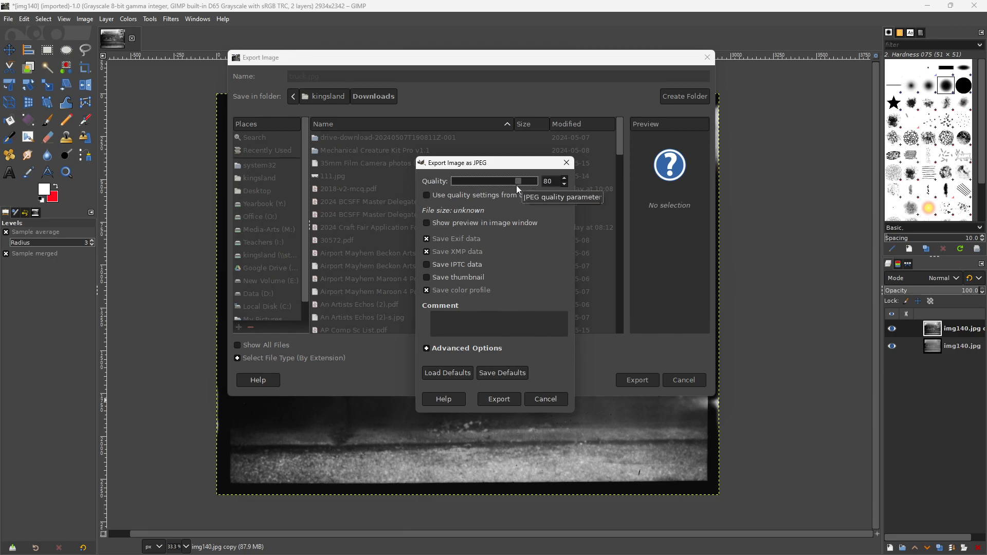
{"action": "left_click", "coordinate": [508, 399]}
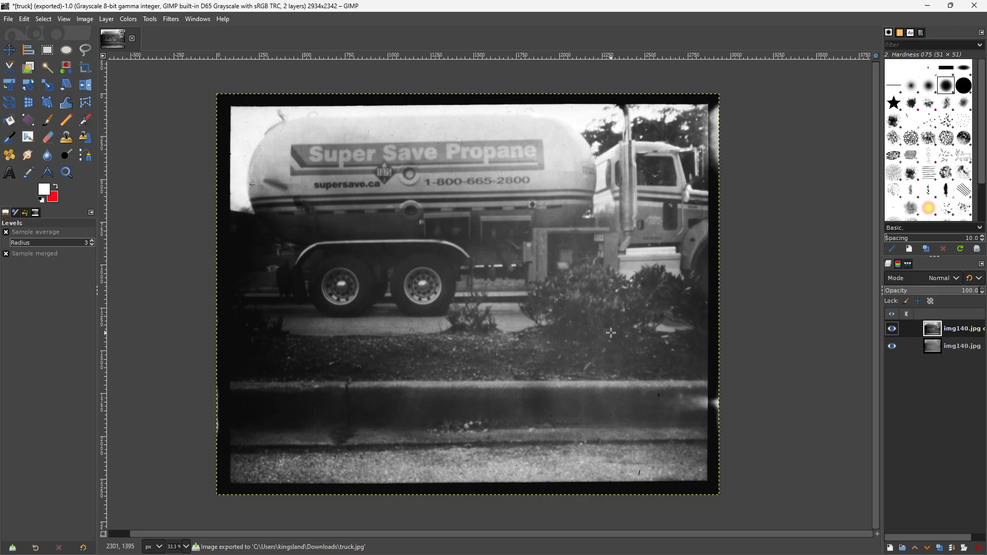
- Open img147.jpg from the Downloads folder in GIMP and convert it to the built-in grayscale color profile
{"action": "left_click", "coordinate": [928, 9]}
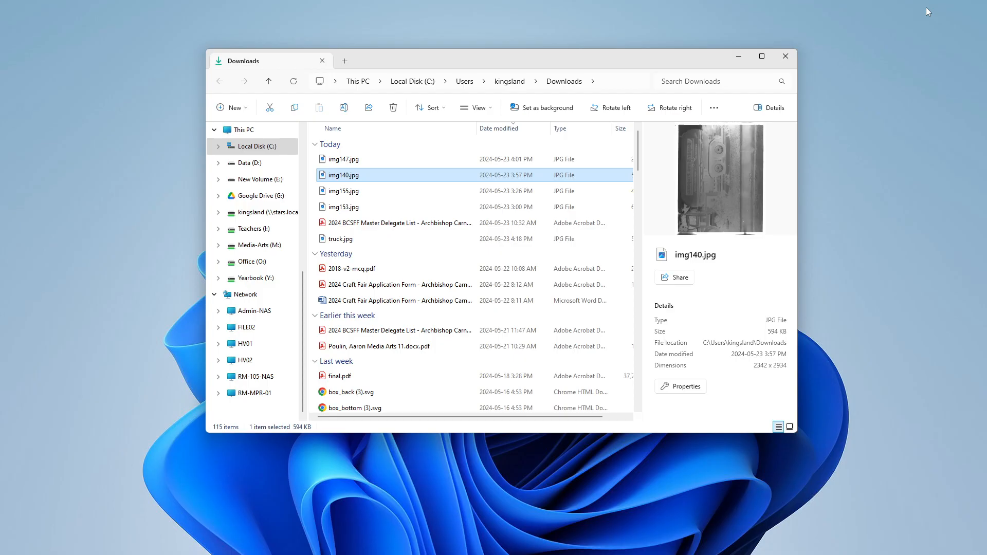
{"action": "left_click", "coordinate": [355, 161]}
{"action": "right_click", "coordinate": [343, 164]}
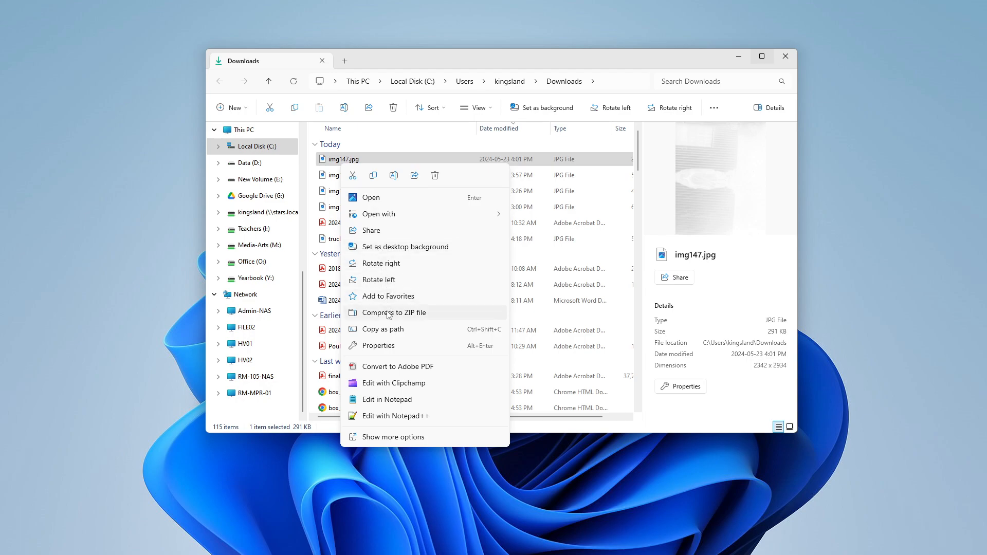
{"action": "mouse_move", "coordinate": [432, 214]}
{"action": "left_click", "coordinate": [542, 256]}
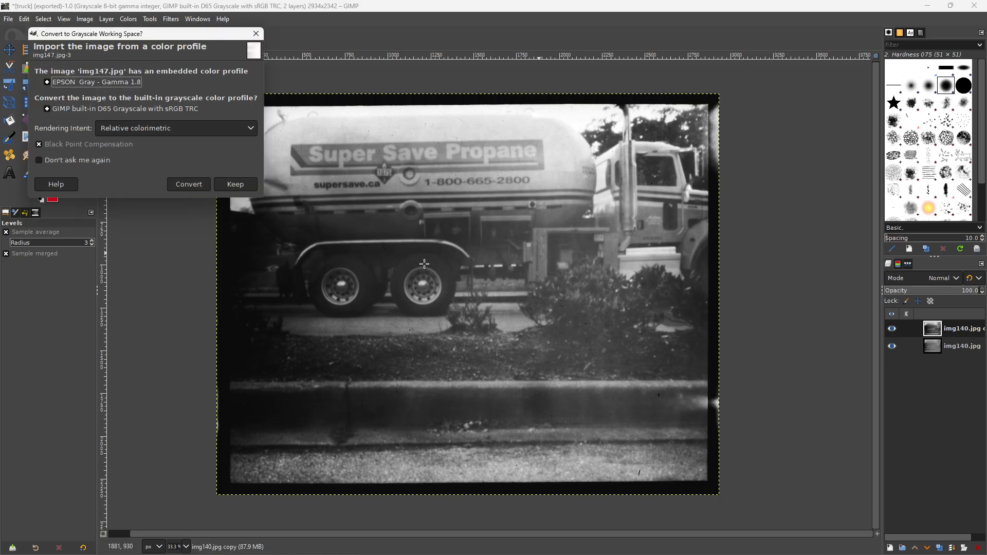
{"action": "left_click", "coordinate": [192, 185]}
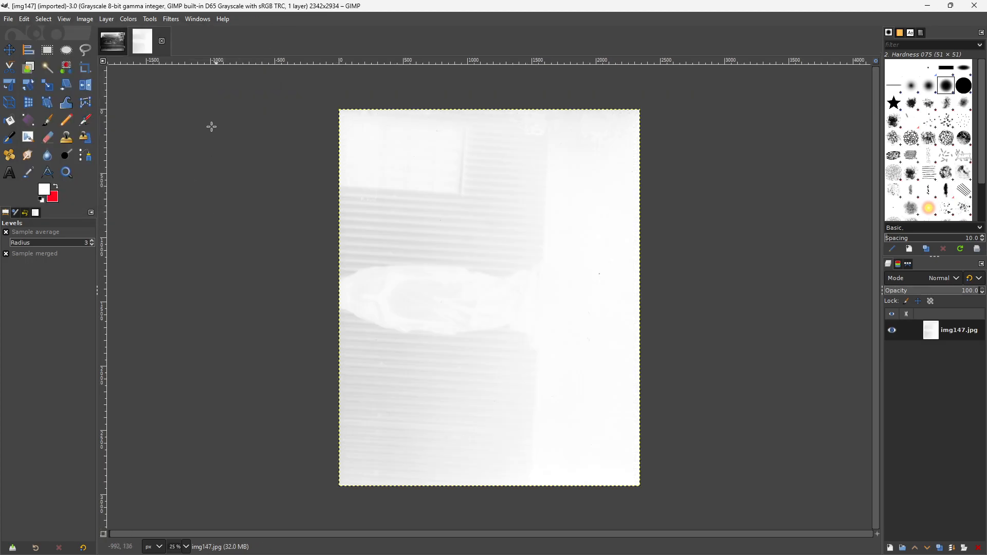
- Invert the scanned negative img147.jpg into a positive
{"action": "left_click", "coordinate": [128, 19]}
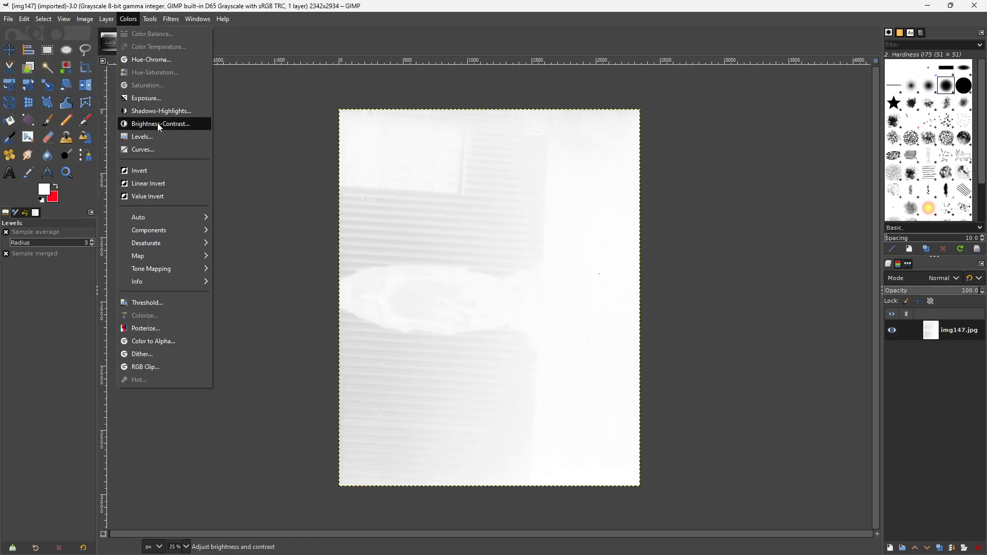
{"action": "left_click", "coordinate": [144, 172]}
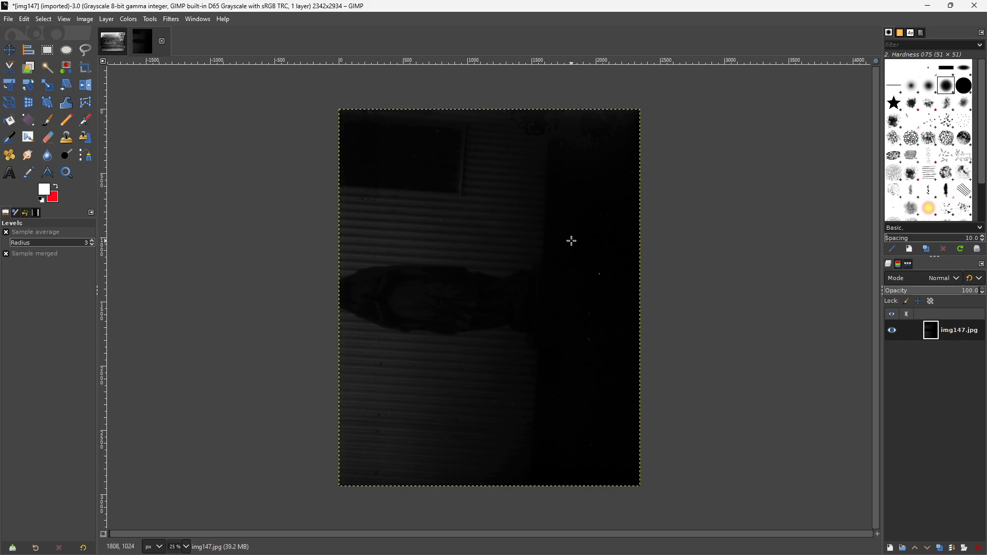